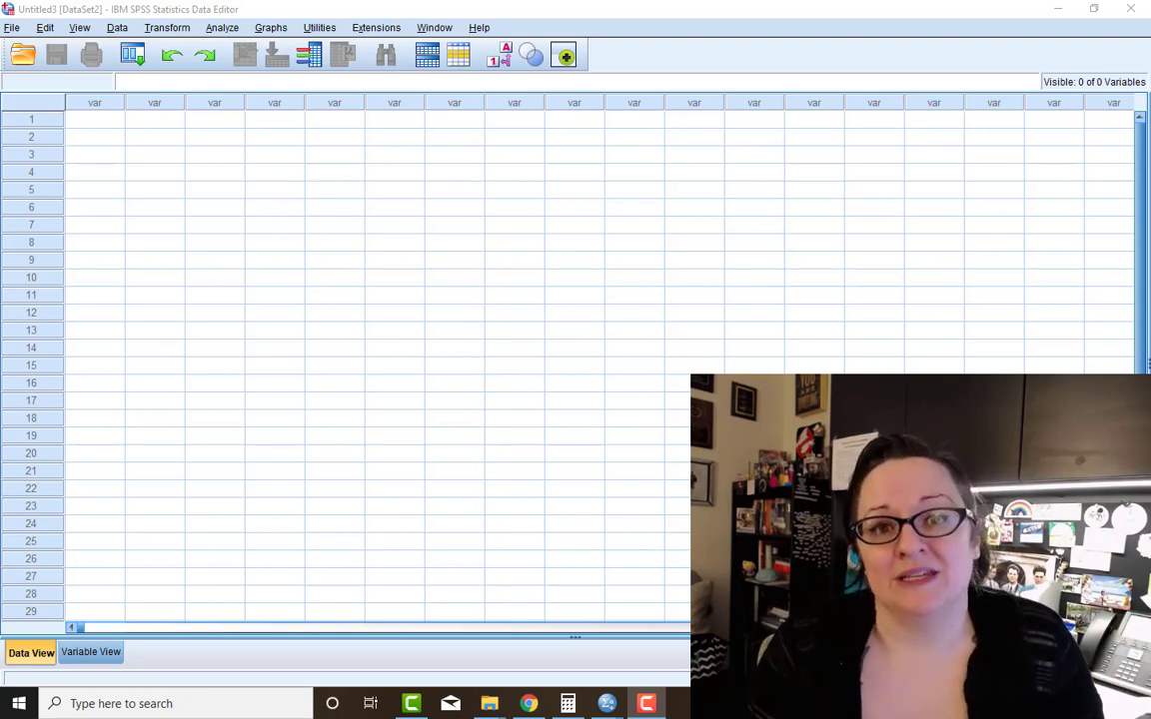
Step: Import the ExampleMINE.xlsx workbook as Excel data, accepting the default Read Excel File options
left_click(13, 28)
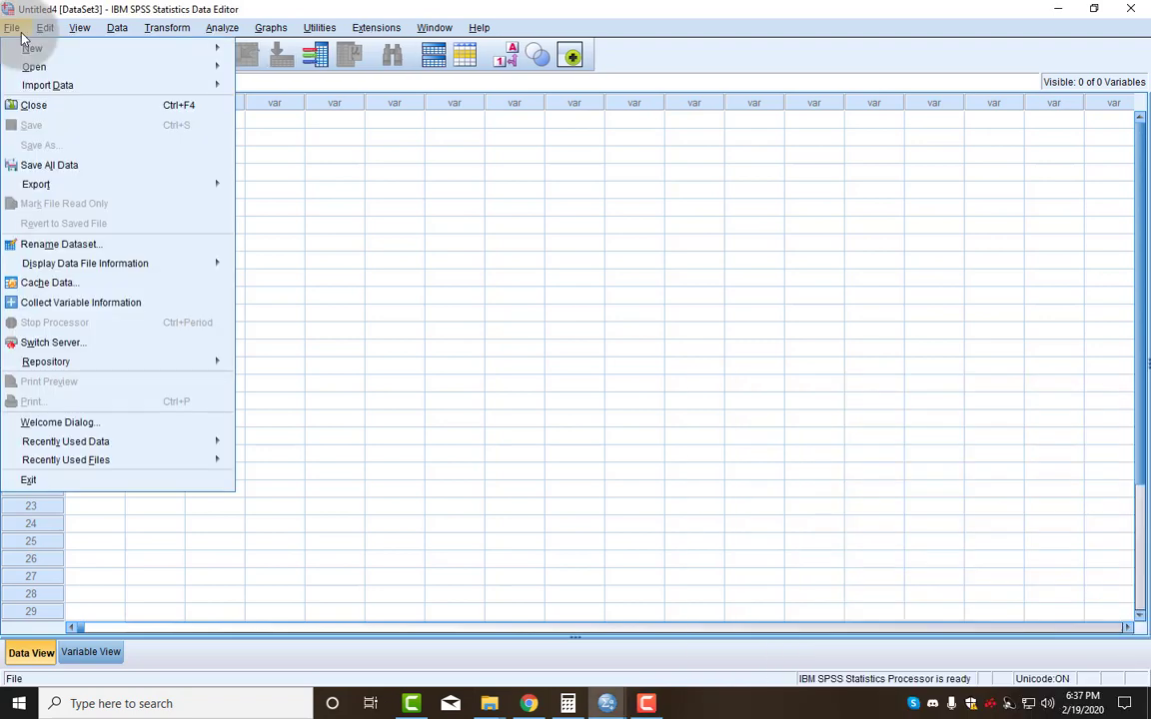
mouse_move(29, 71)
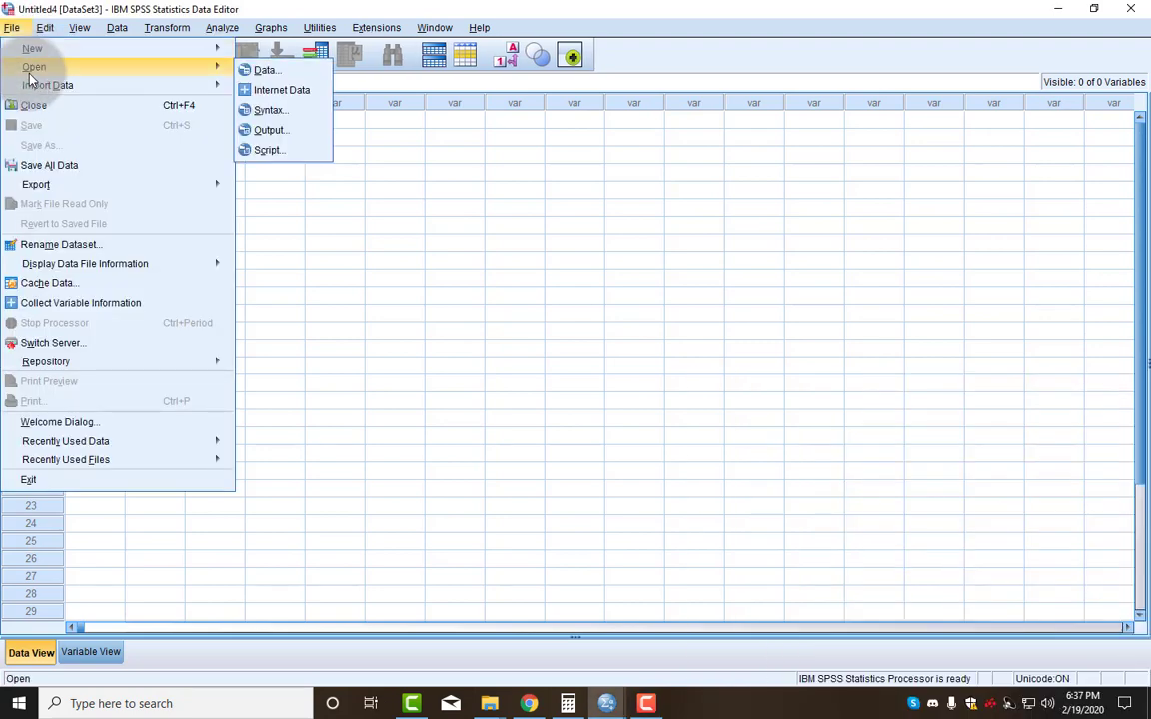
left_click(262, 70)
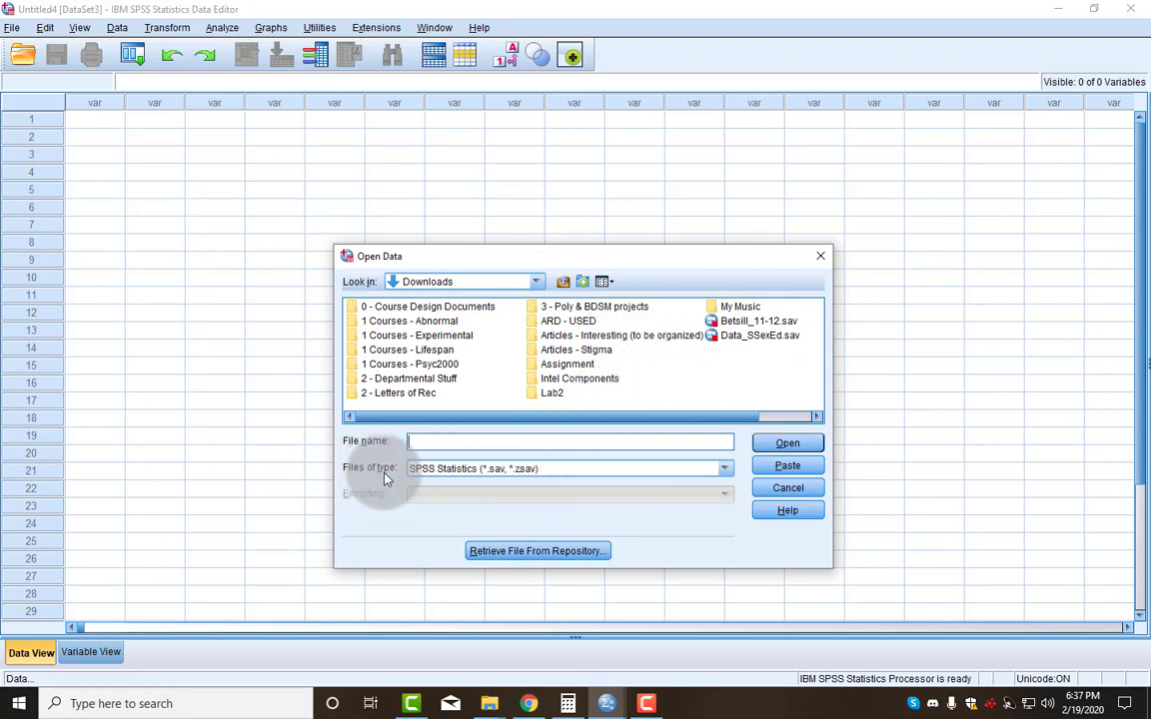
left_click(458, 474)
left_click(462, 512)
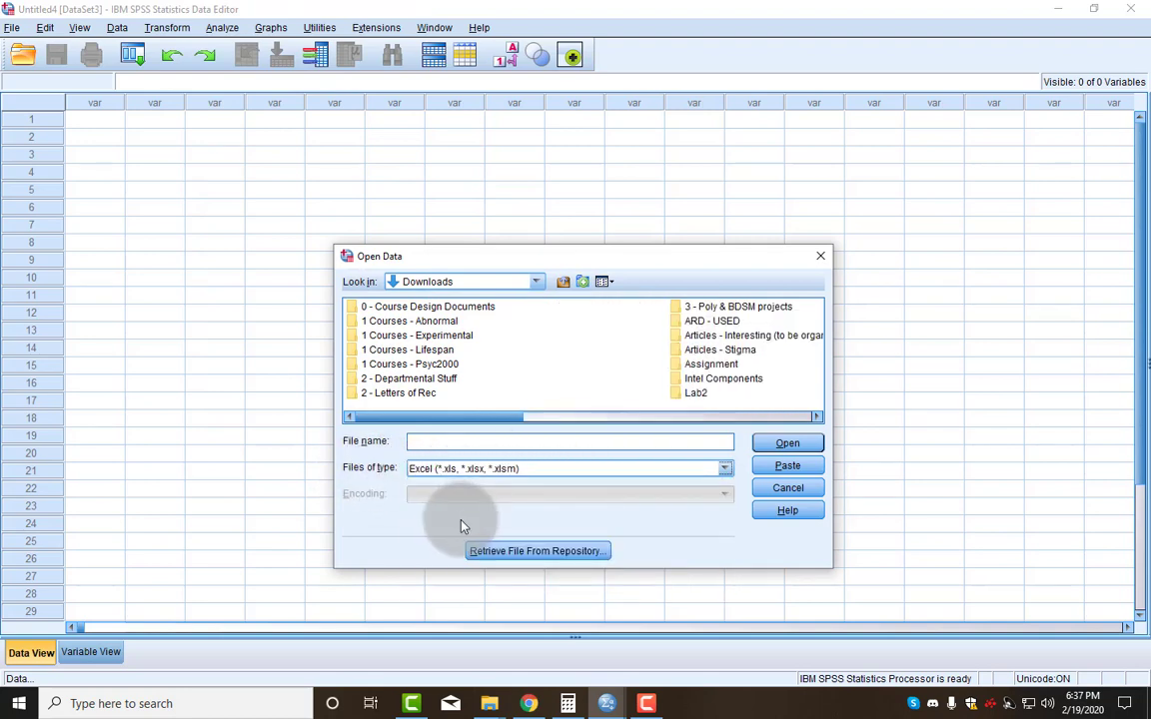
left_click_drag(489, 416, 747, 419)
left_click(650, 369)
left_click(786, 445)
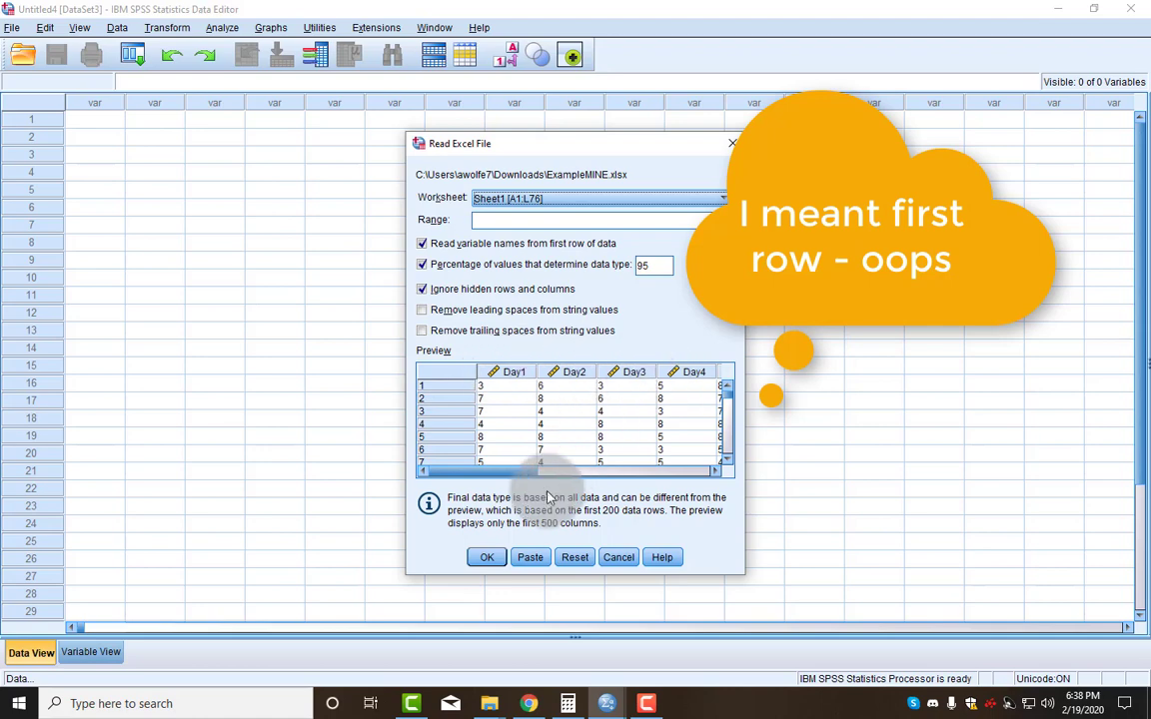
left_click(487, 559)
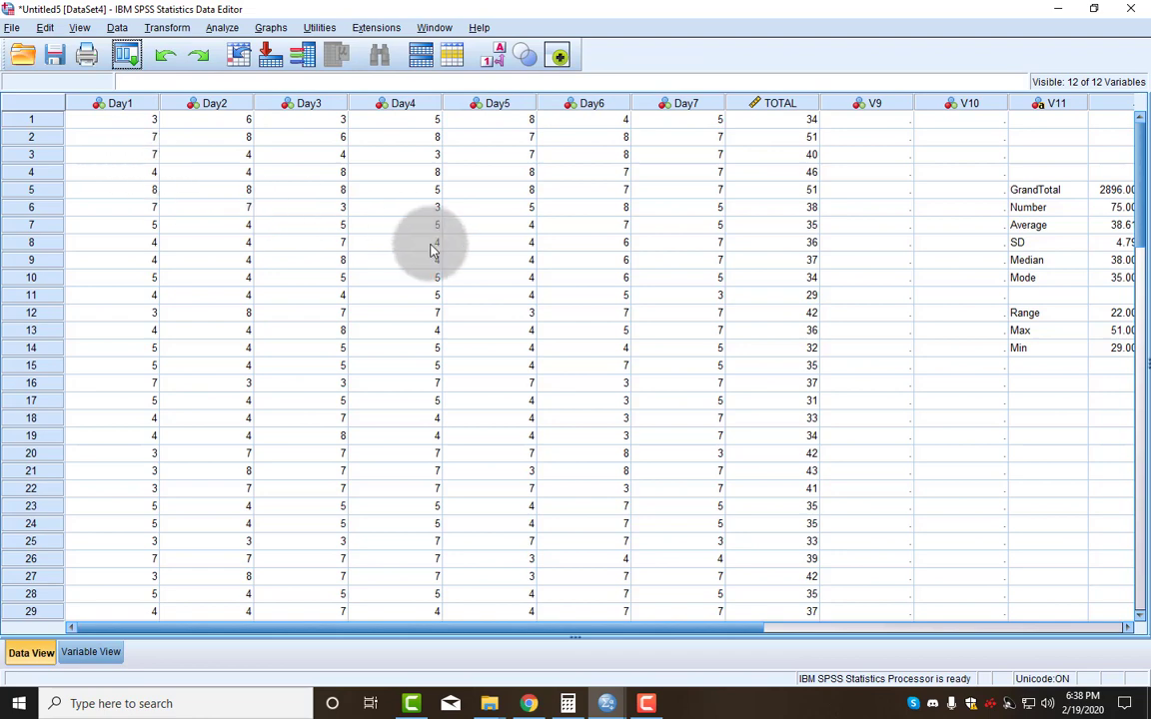
Step: Cut the empty variables V9–V12 and scroll through the 75 remaining cases
left_click_drag(714, 628, 907, 629)
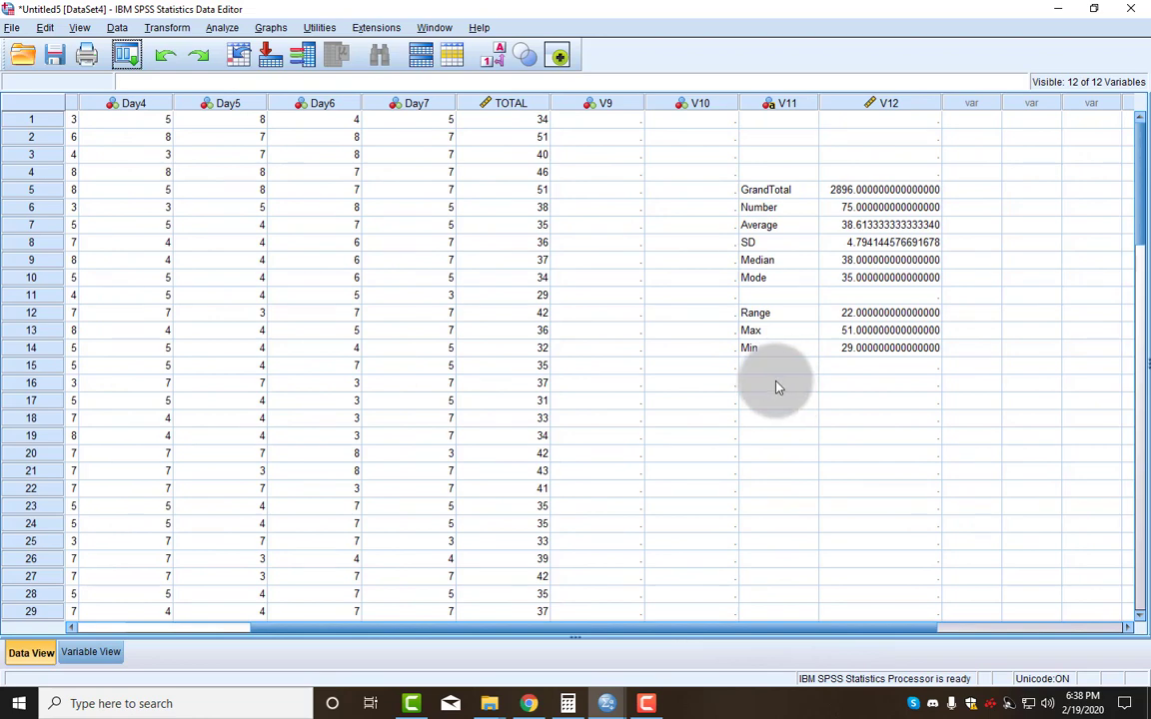
left_click_drag(597, 105, 911, 107)
right_click(744, 177)
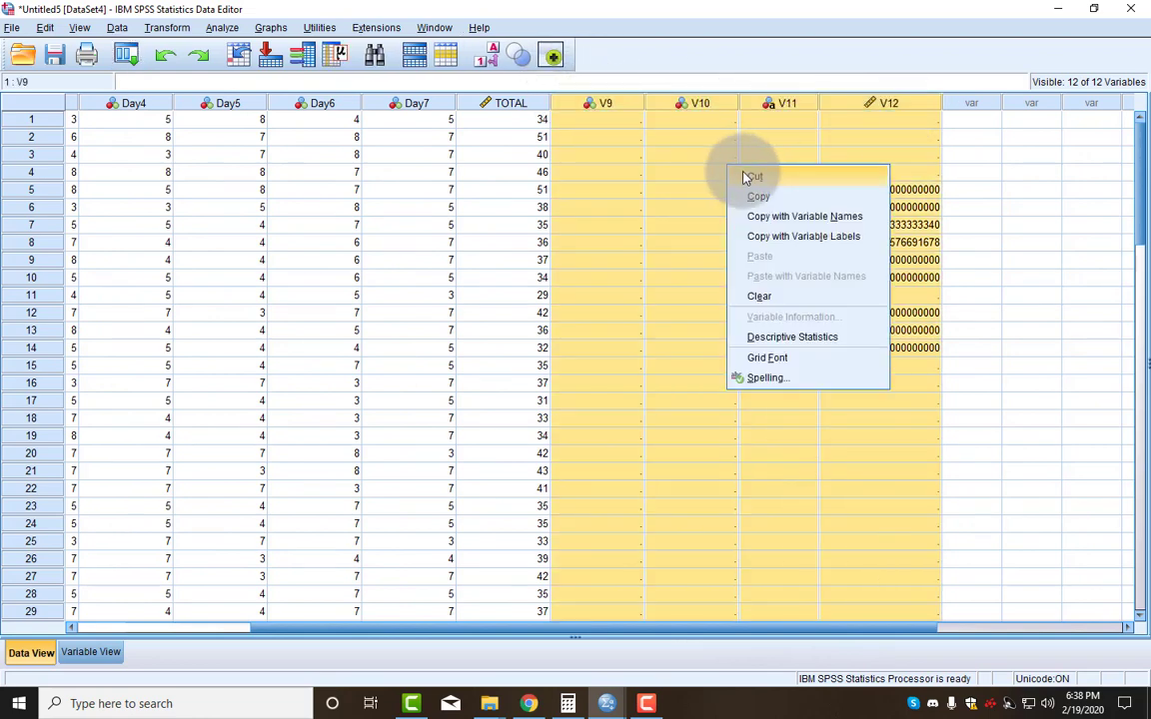
left_click(753, 177)
left_click_drag(909, 629, 707, 630)
scroll(270, 321, "down", 20)
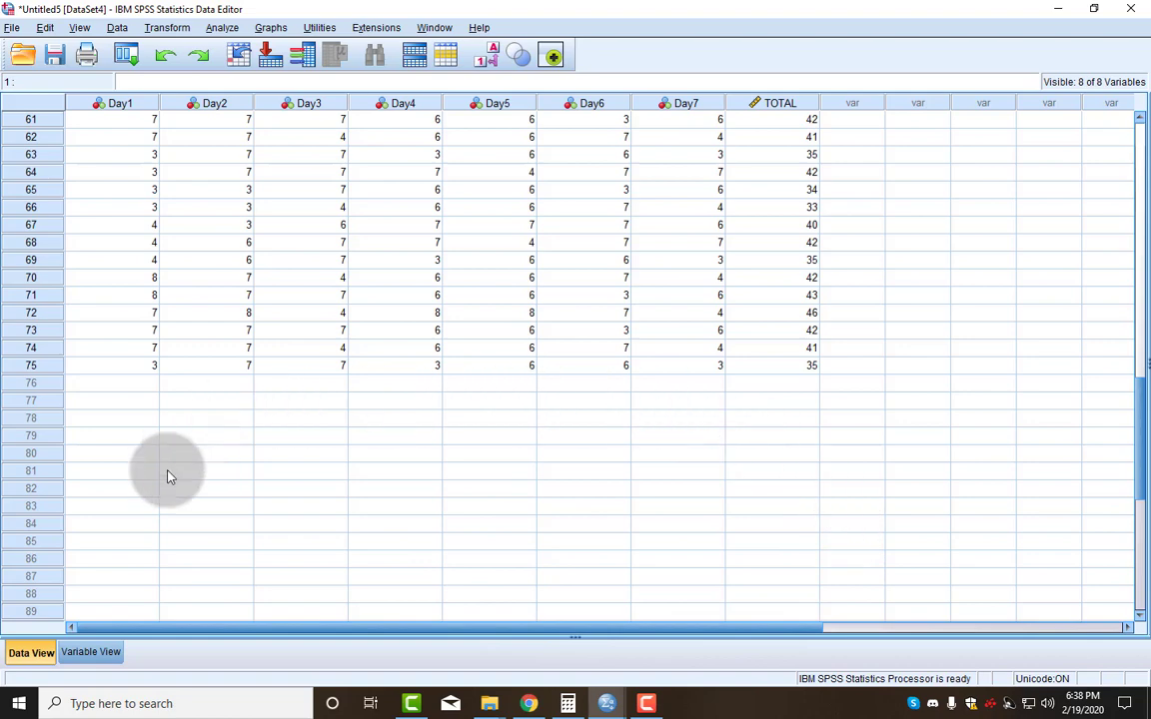
scroll(674, 562, "up", 20)
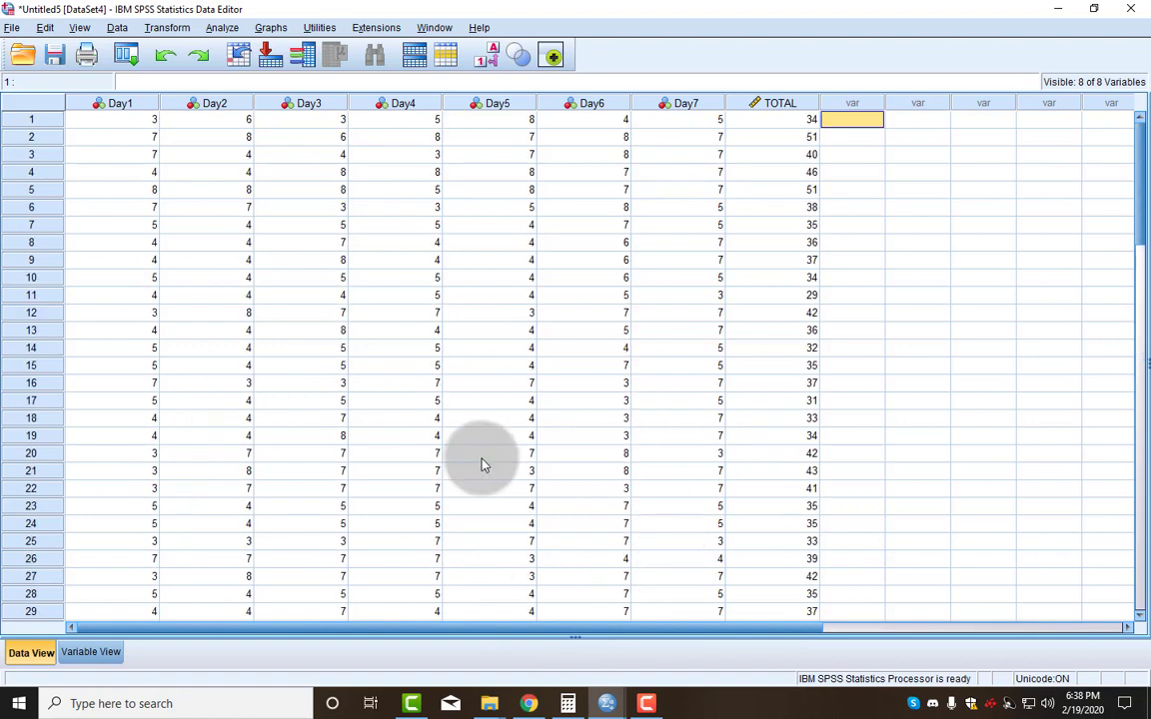
Step: In Variable View, change the Measure of Day1 through Day7 from Nominal to Scale
left_click(105, 653)
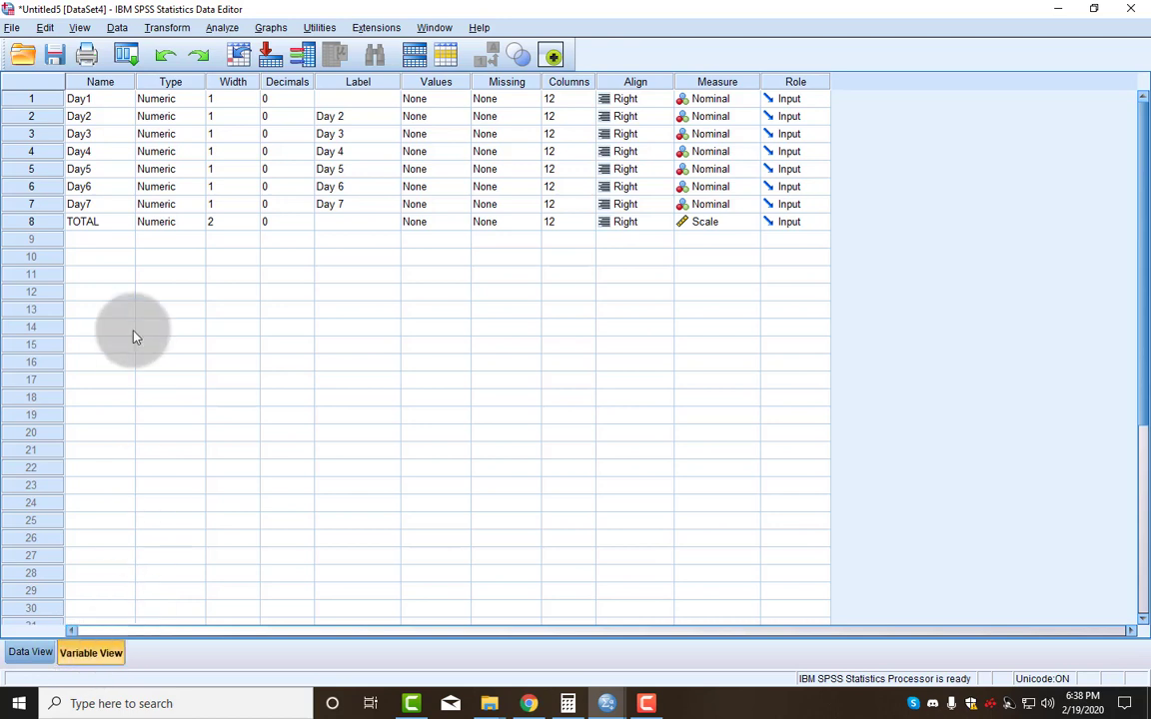
left_click(707, 99)
left_click(711, 117)
left_click(713, 117)
left_click(712, 134)
left_click(712, 134)
left_click(710, 151)
left_click(707, 151)
left_click(710, 169)
left_click(710, 168)
left_click(709, 187)
left_click(709, 190)
left_click(712, 204)
left_click(710, 204)
left_click(724, 220)
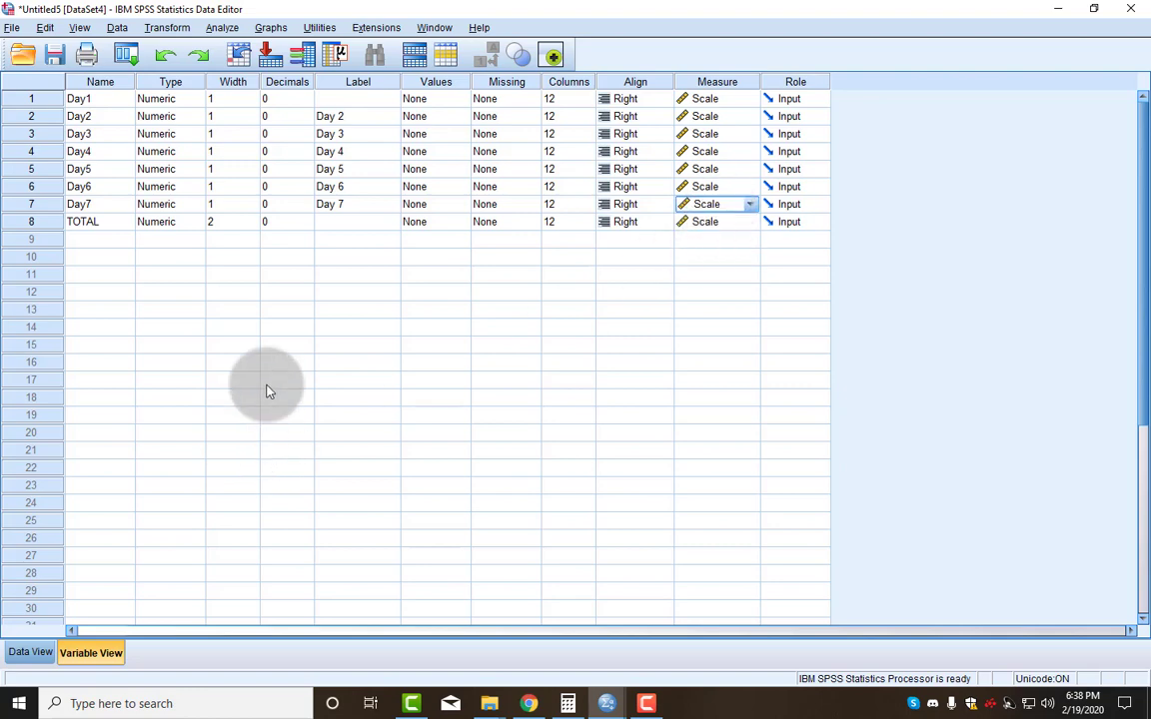
Step: Return to Data View and review the values of all 8 variables
left_click(40, 652)
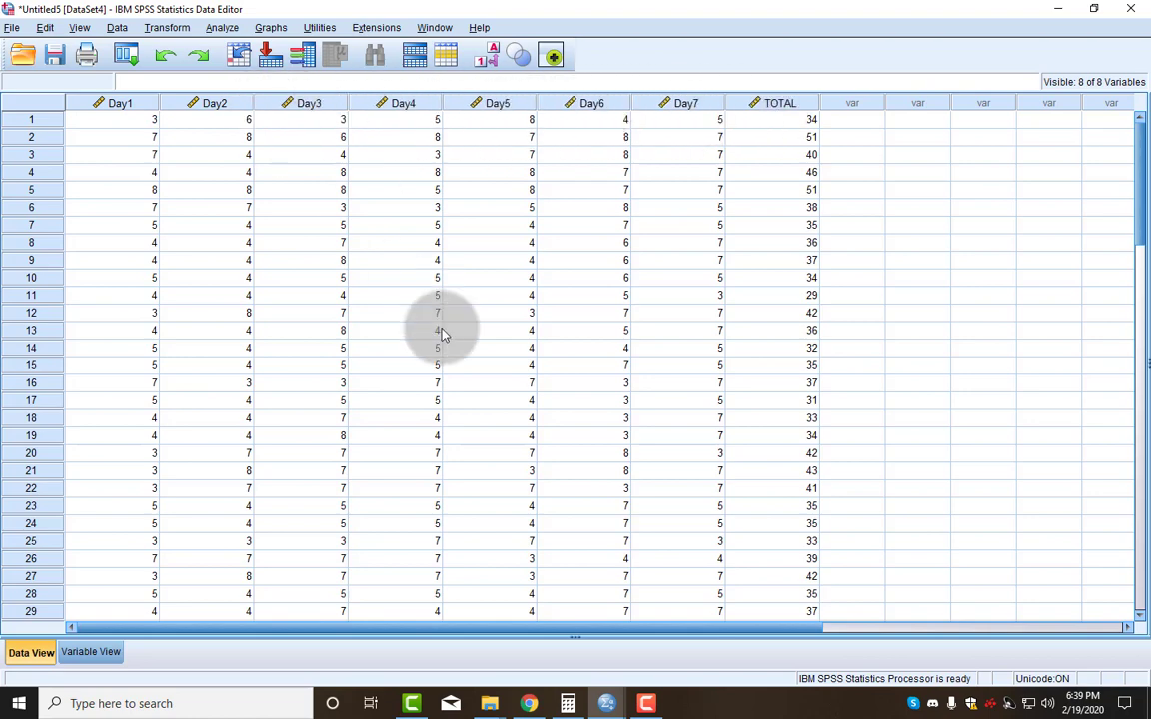
scroll(439, 330, "down", 9)
scroll(443, 334, "up", 9)
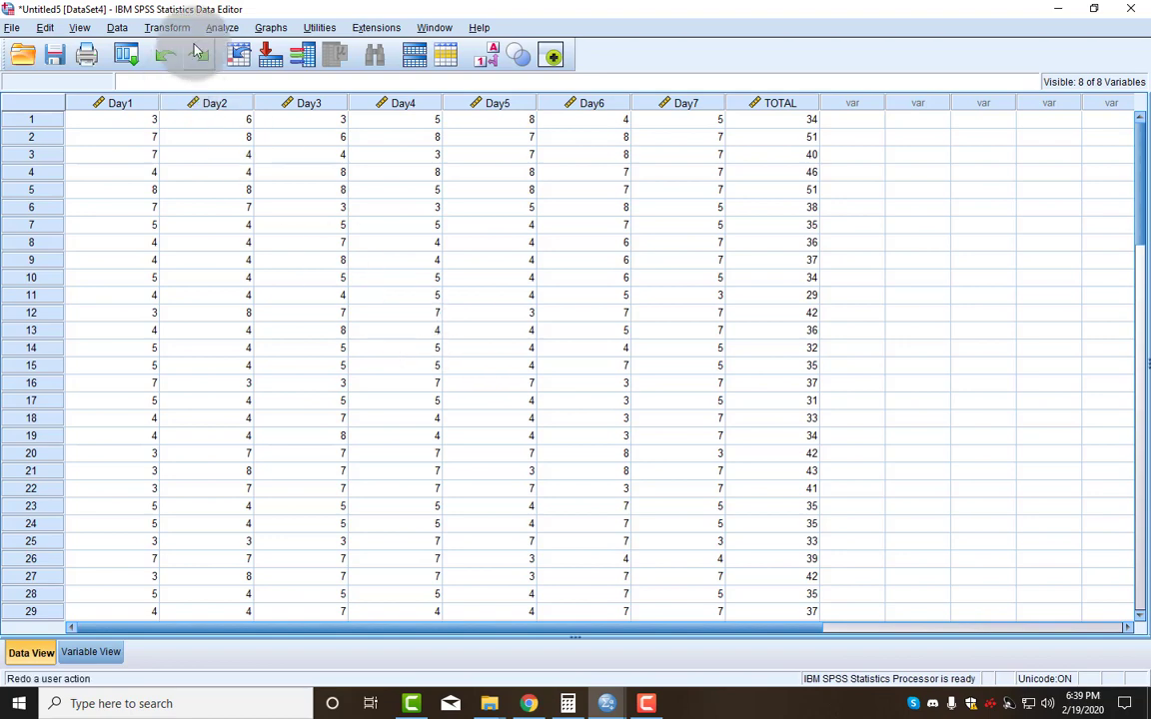
Step: Open the One-Sample T Test dialog from Analyze > Compare Means
left_click(221, 30)
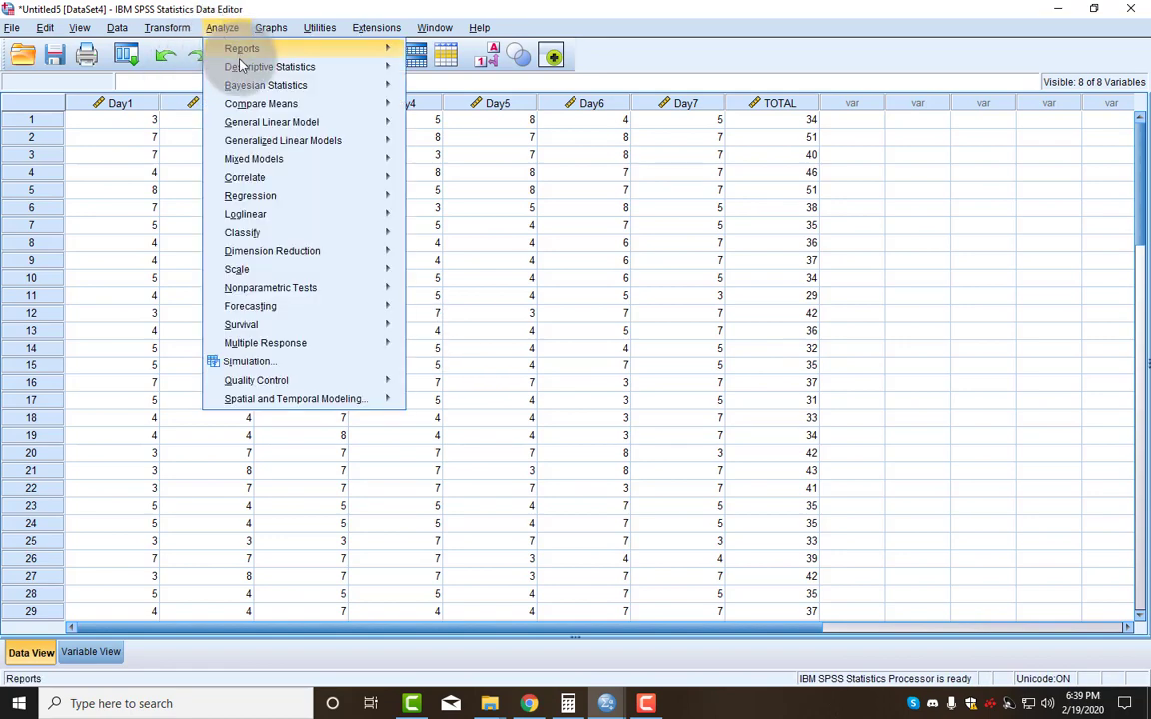
mouse_move(250, 108)
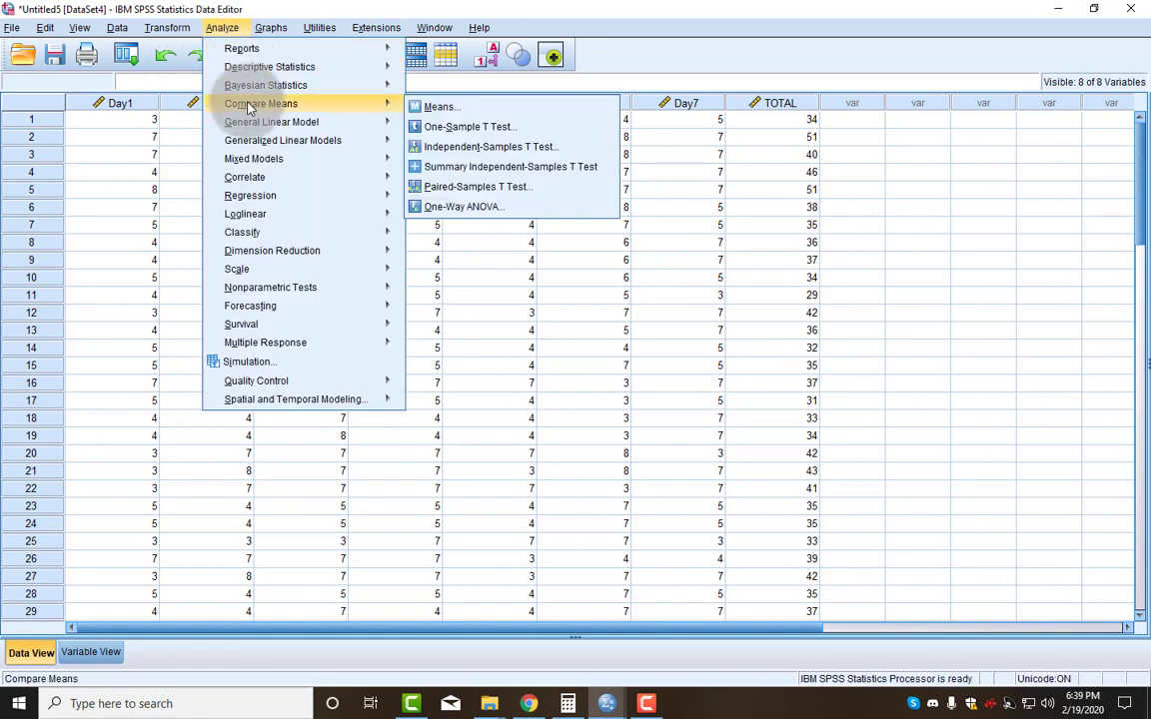
left_click(468, 130)
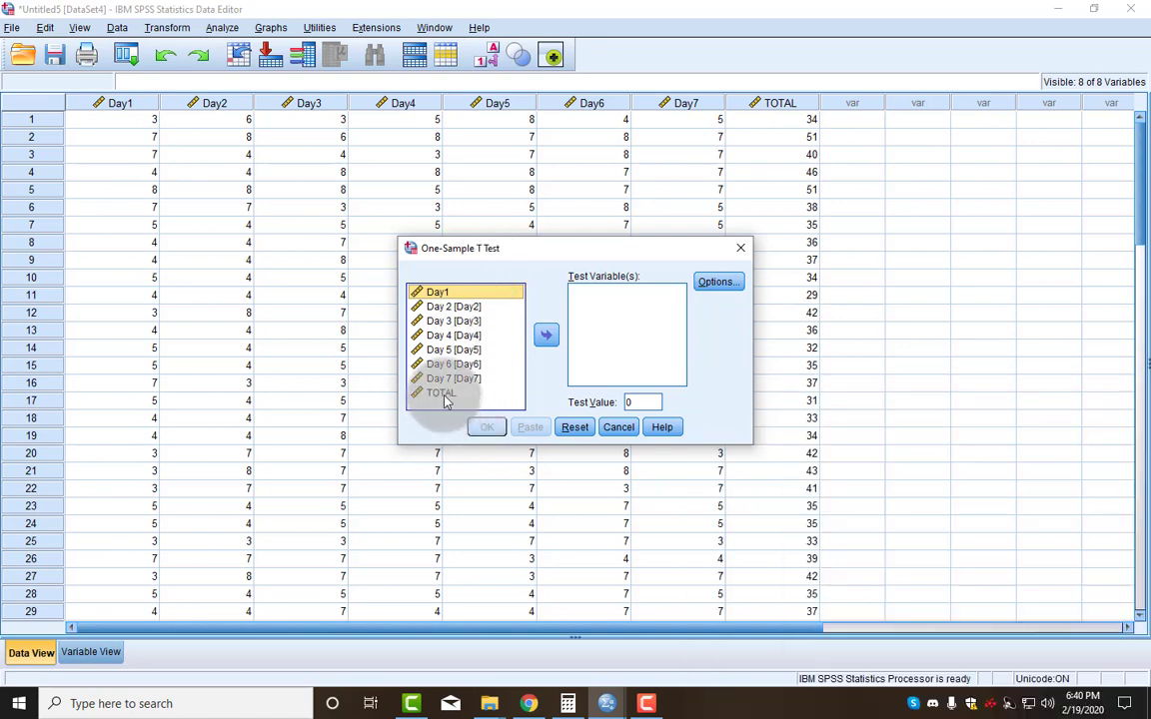
Step: Test TOTAL against a test value of 23 and run the one-sample t test
left_click(444, 393)
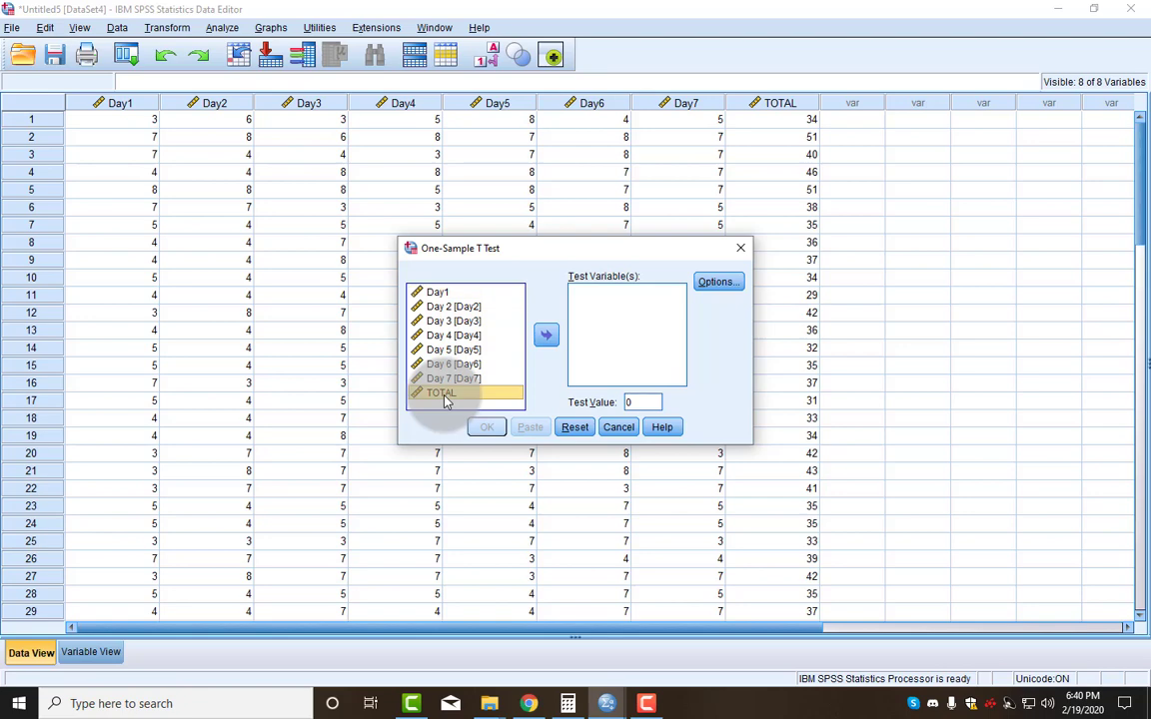
left_click(547, 335)
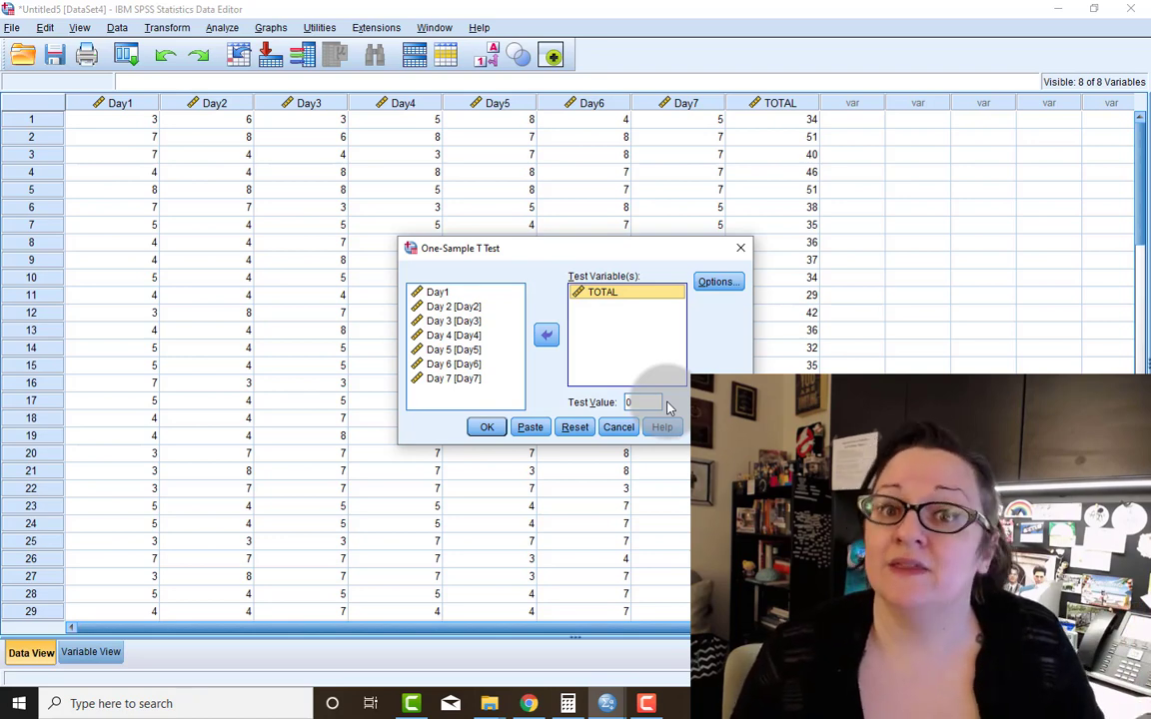
double_click(639, 403)
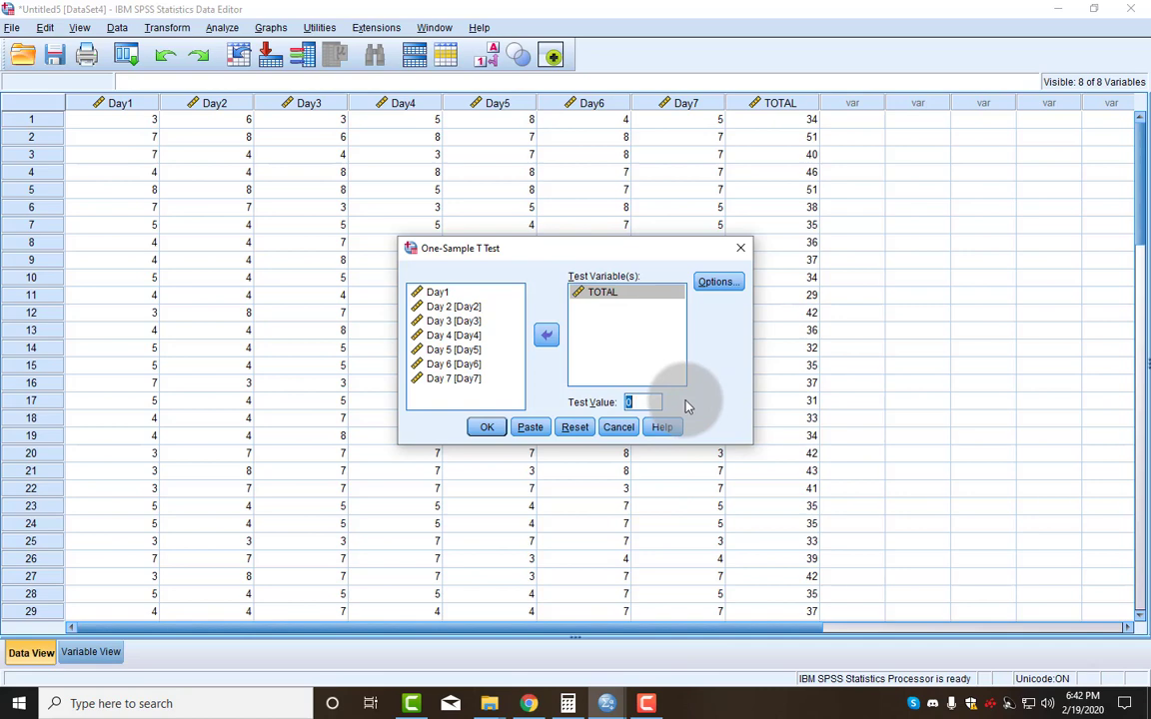
type("23")
left_click(721, 288)
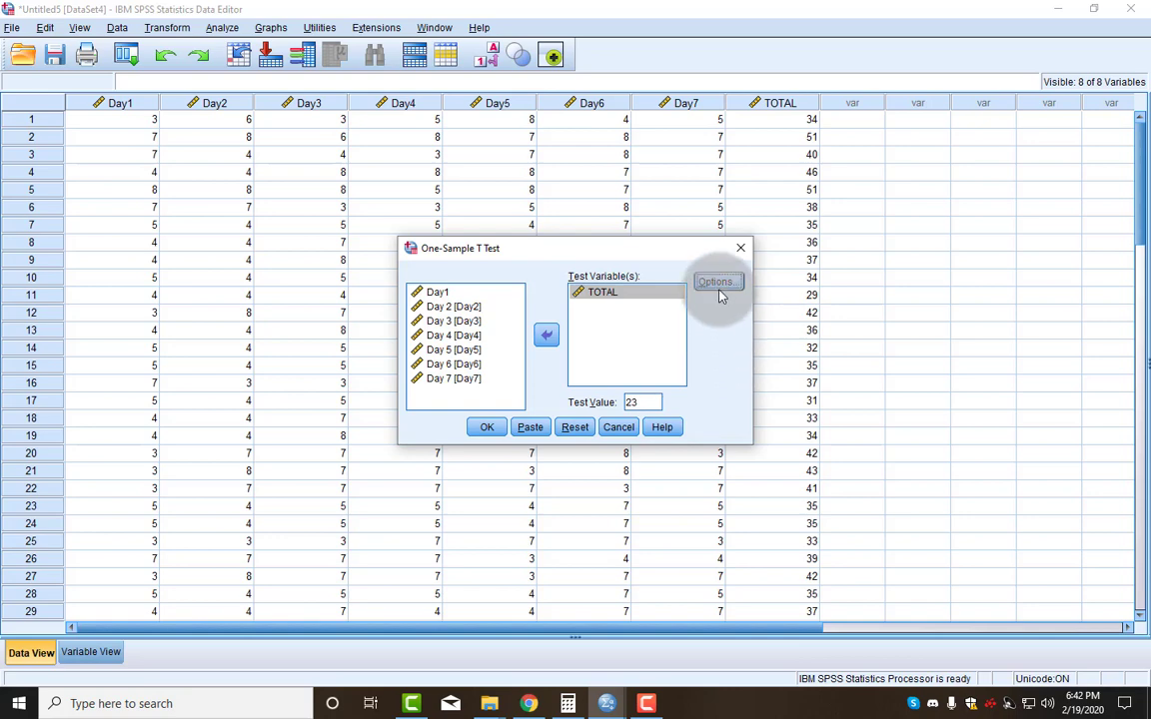
left_click(487, 429)
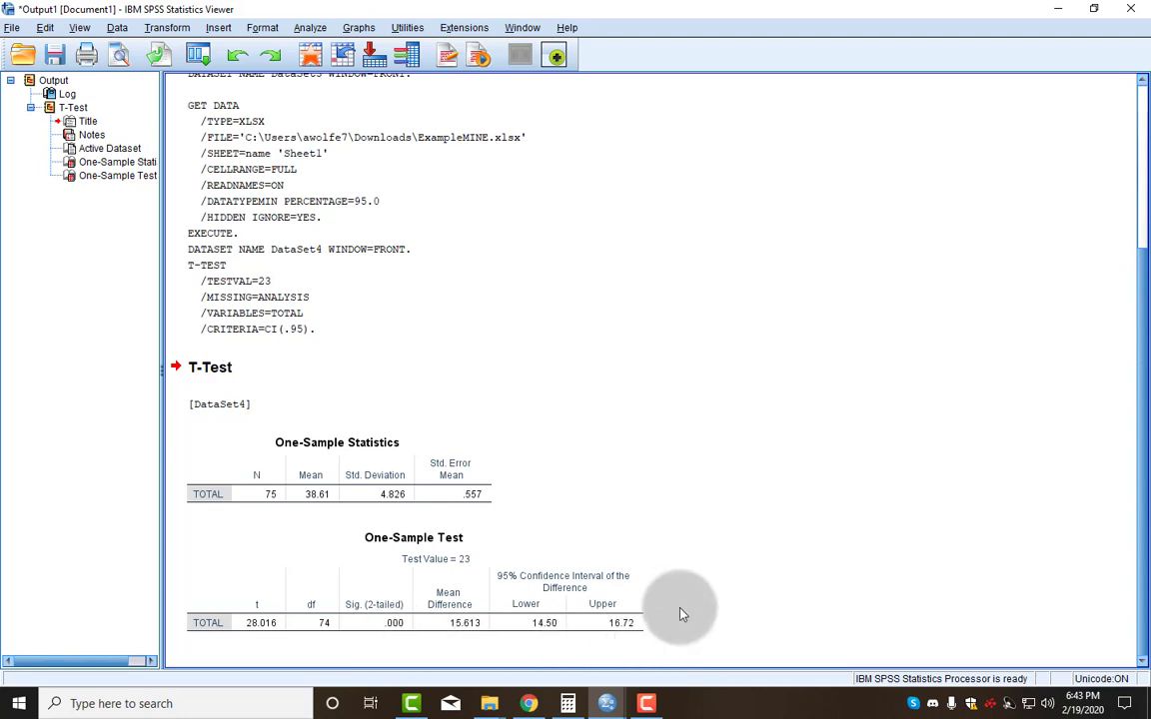
left_click(460, 611)
left_click(695, 647)
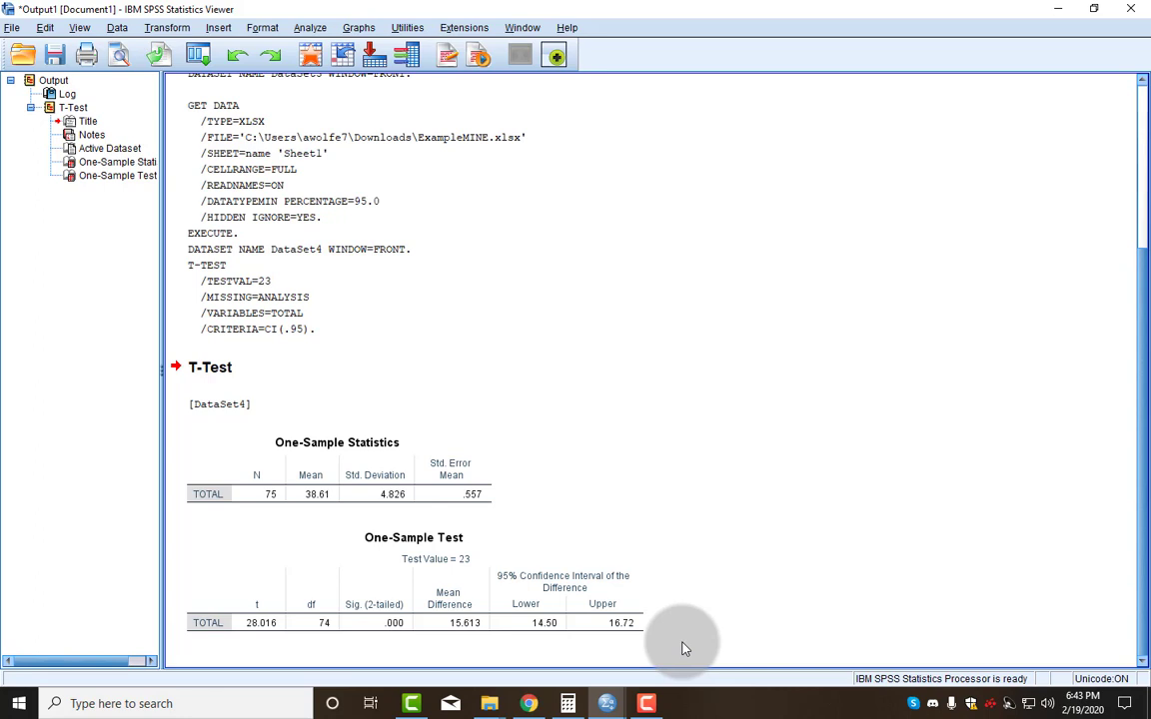
left_click(275, 532)
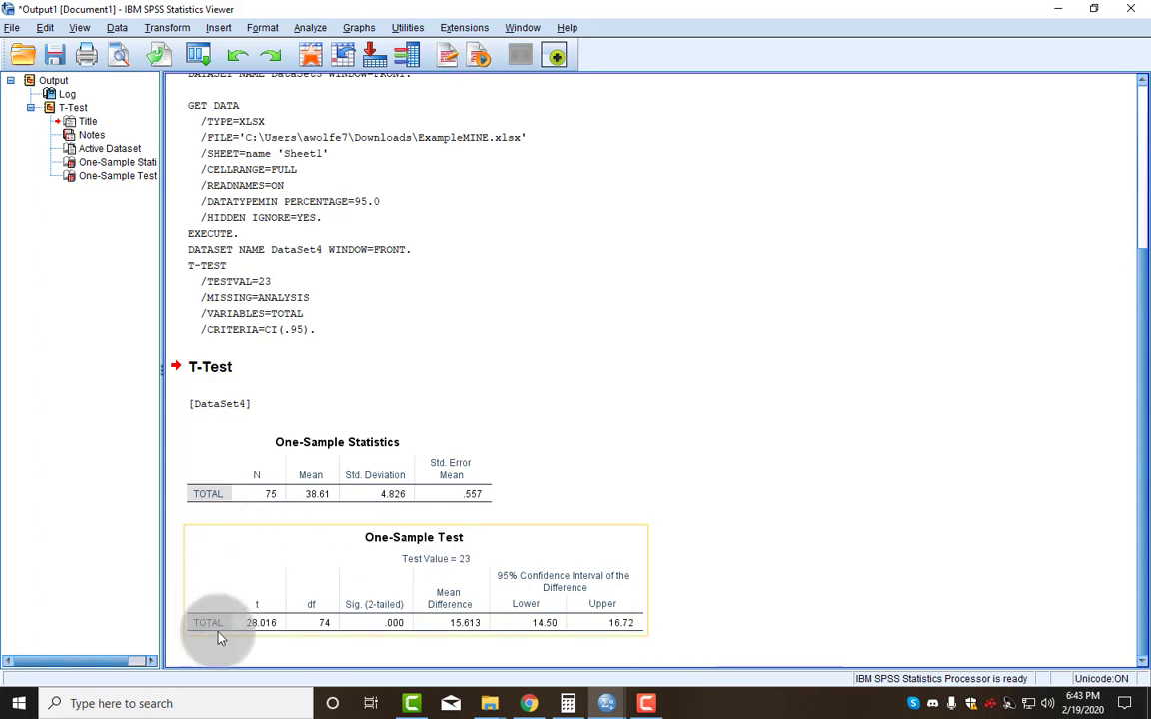
left_click(327, 657)
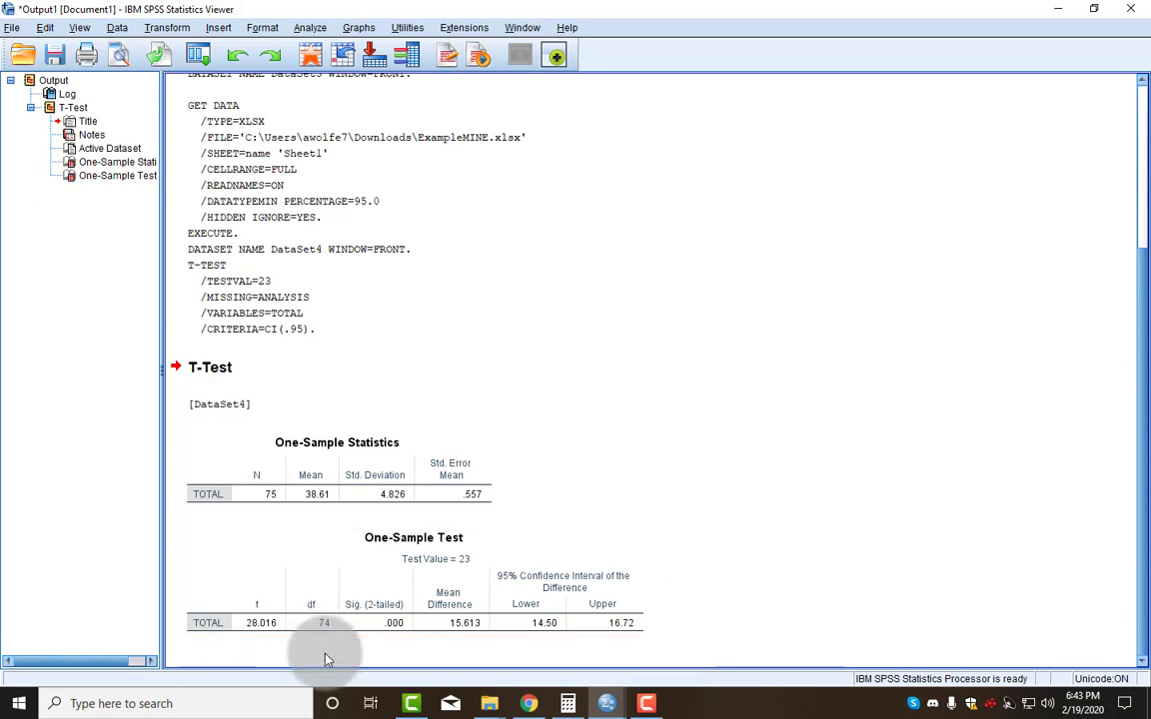